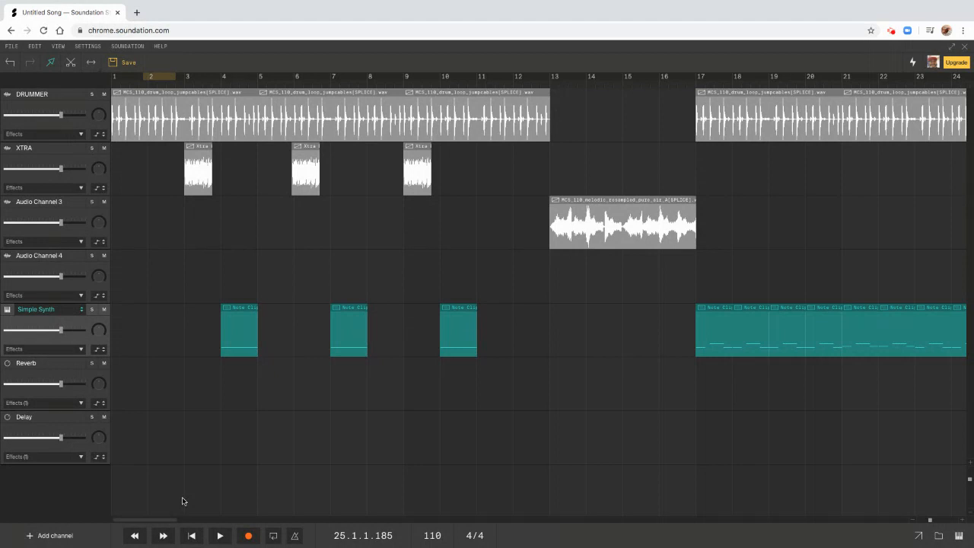
Open the sound library and move the active loop region to about bars 3 to 4 of the timeline.
left_click(938, 537)
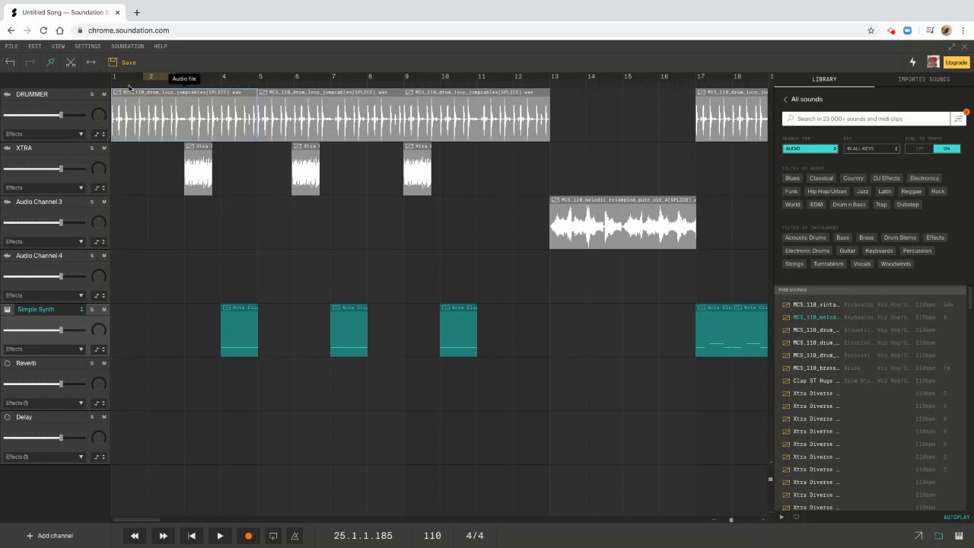
left_click_drag(150, 81, 251, 85)
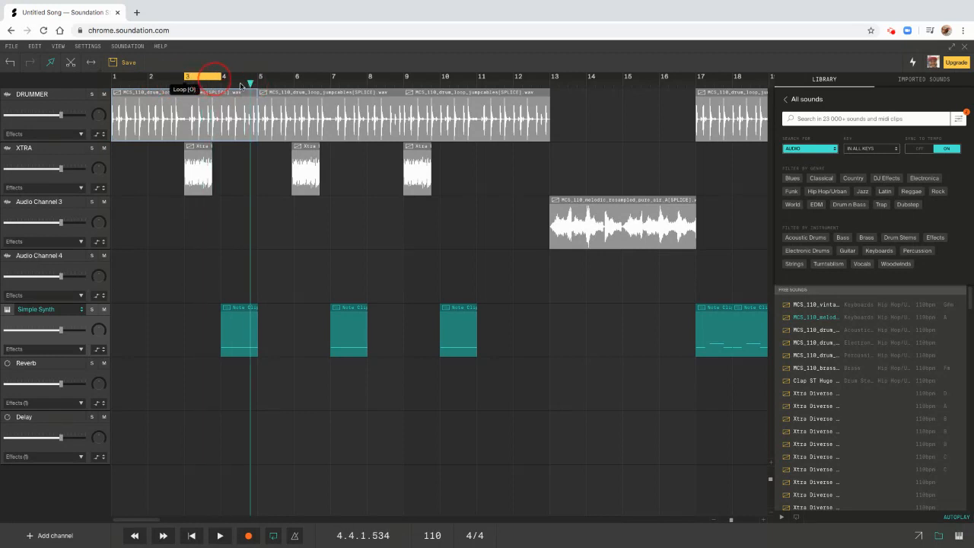
Inspect the second and third drum loop clips on the DRUMMER channel and open the channel's name for editing.
left_click(290, 115)
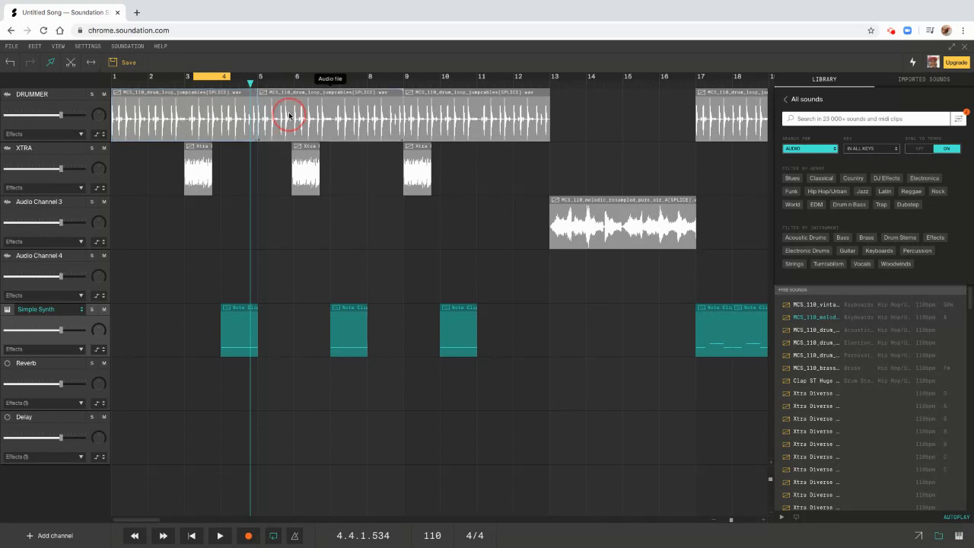
left_click(463, 118)
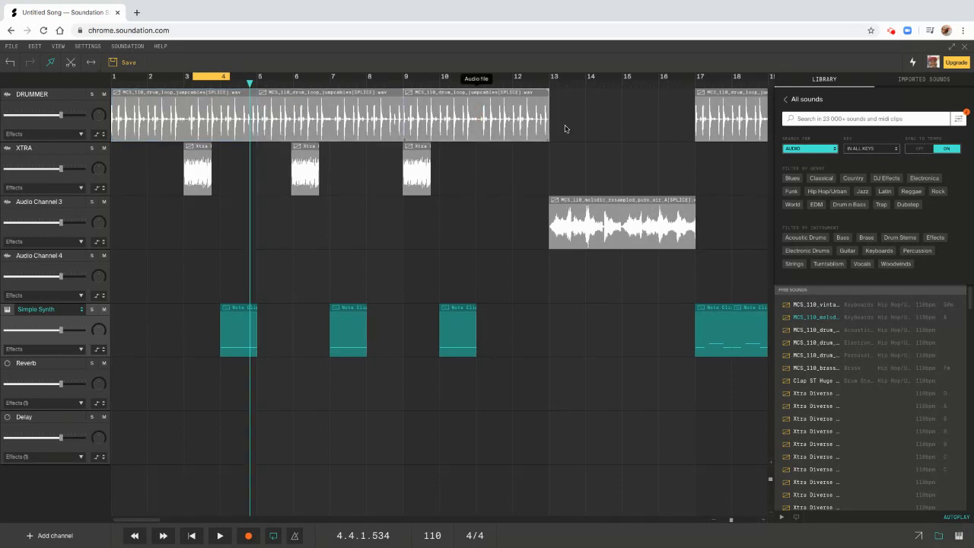
scroll(568, 129, "right", 1)
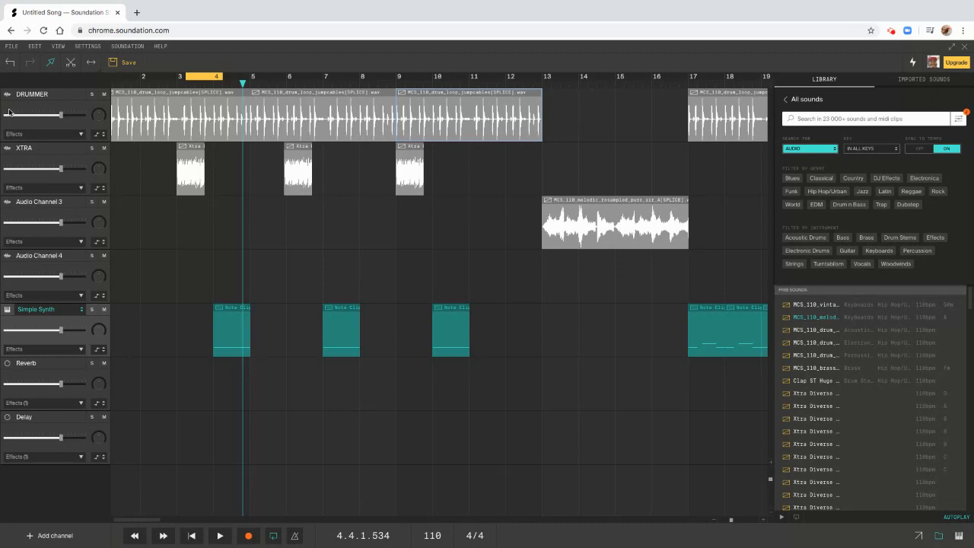
double_click(43, 95)
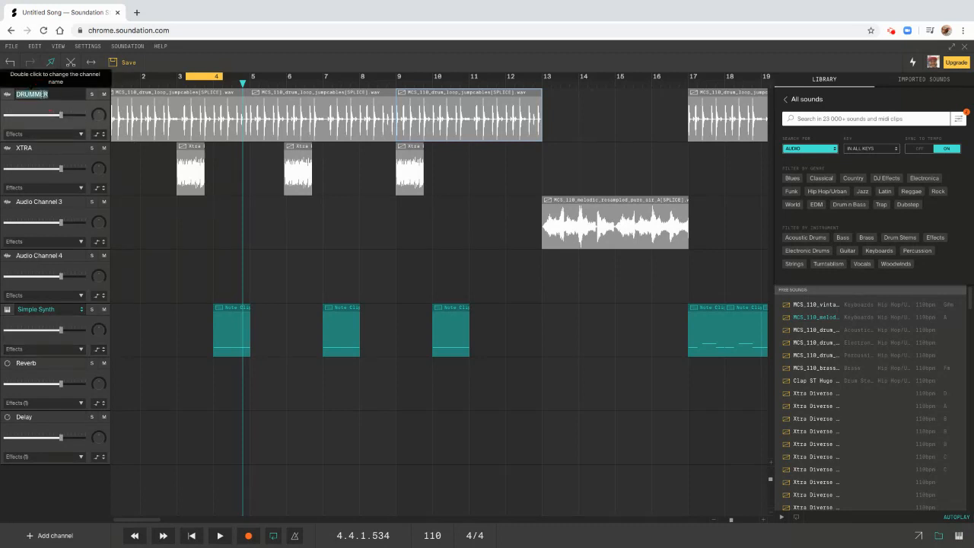
left_click(572, 129)
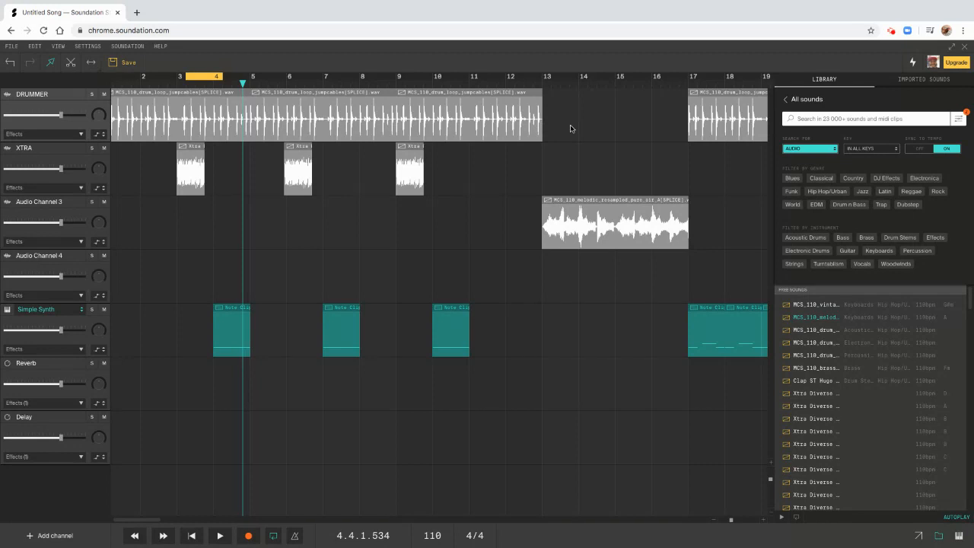
scroll(551, 141, "left", 1)
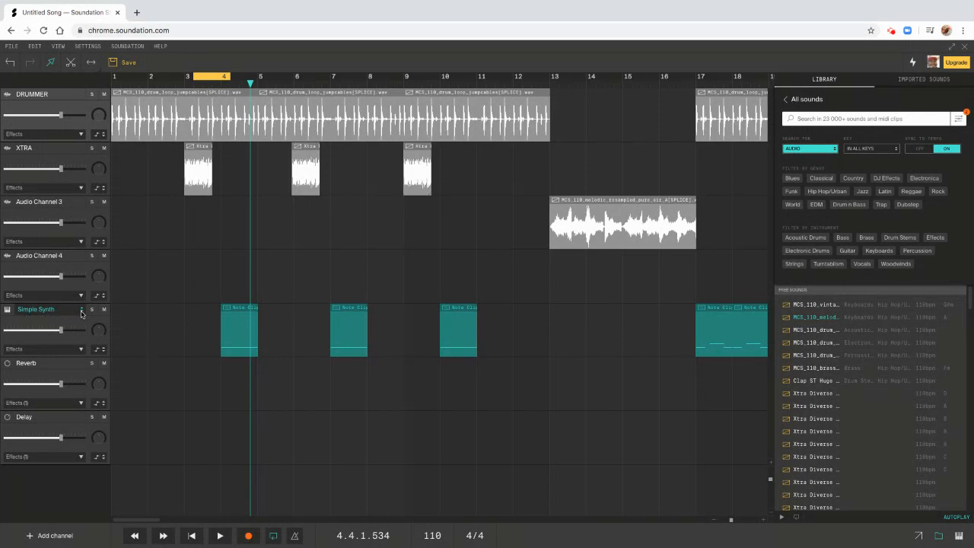
Add a note clip between bars 5 and 6 on the Simple Synth channel and draw a note about half the clip long.
double_click(278, 325)
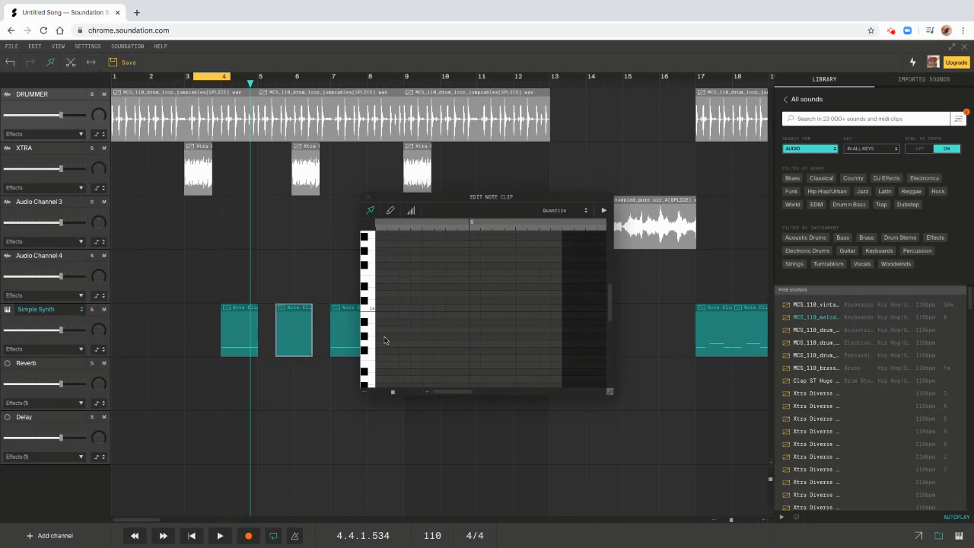
scroll(384, 338, "down", 3)
scroll(384, 338, "up", 1)
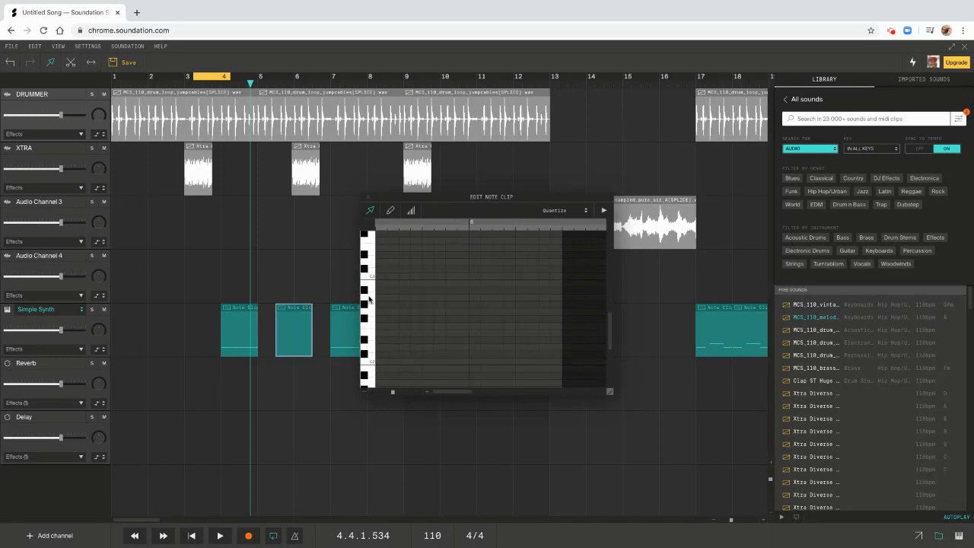
left_click(383, 300)
left_click_drag(385, 298, 459, 313)
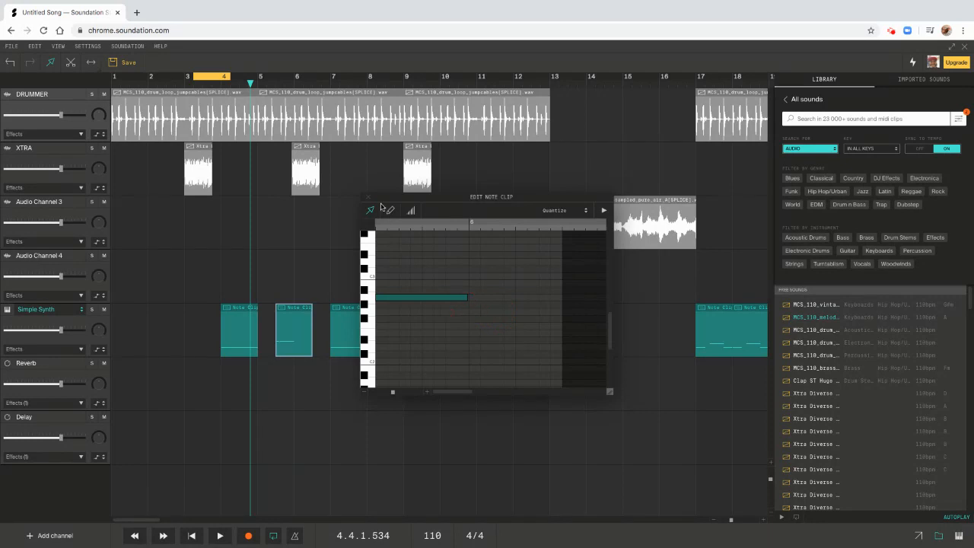
left_click(368, 196)
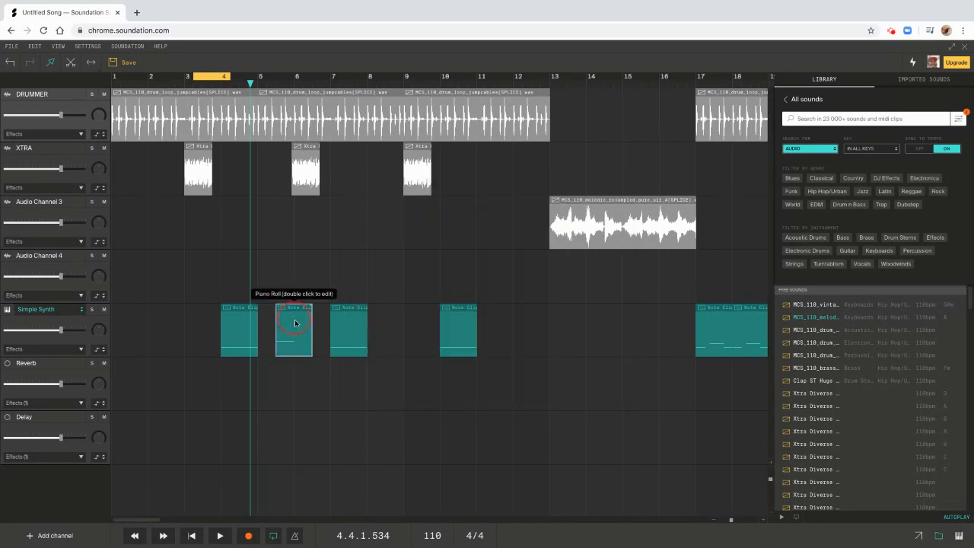
Delete the new note clip between bars 5 and 6 from the Simple Synth channel.
right_click(294, 320)
left_click(324, 455)
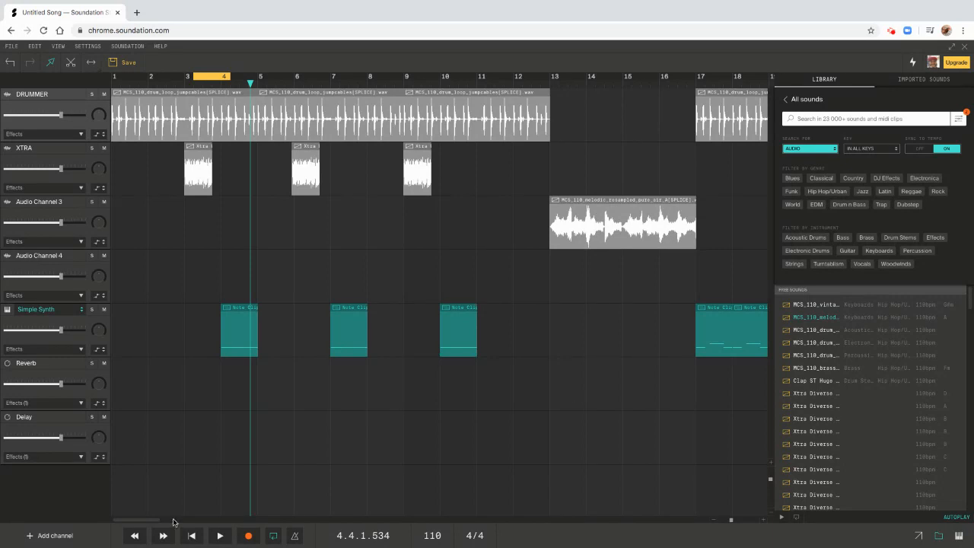
Rename Audio Channel 3 as MELODY.
left_click_drag(145, 521, 162, 522)
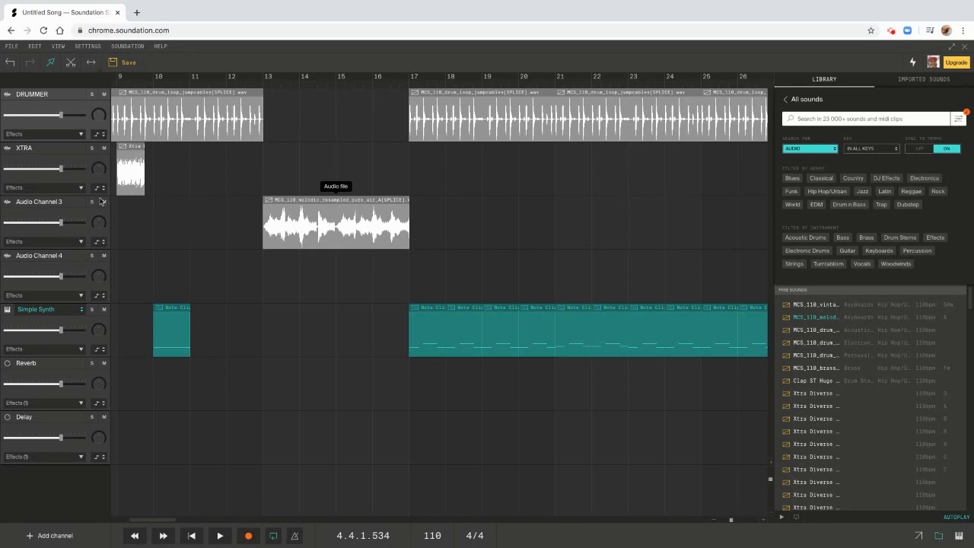
double_click(38, 202)
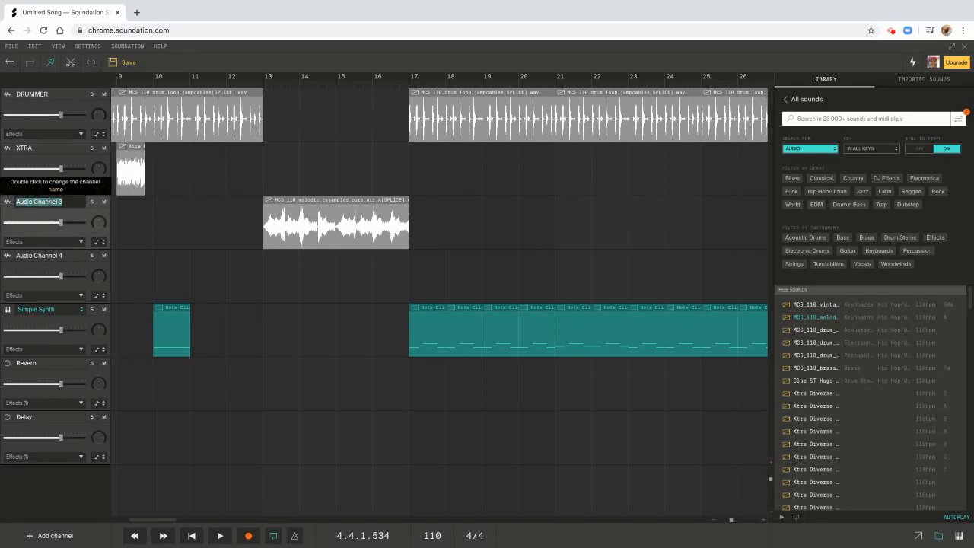
type("MELD")
type("ODY")
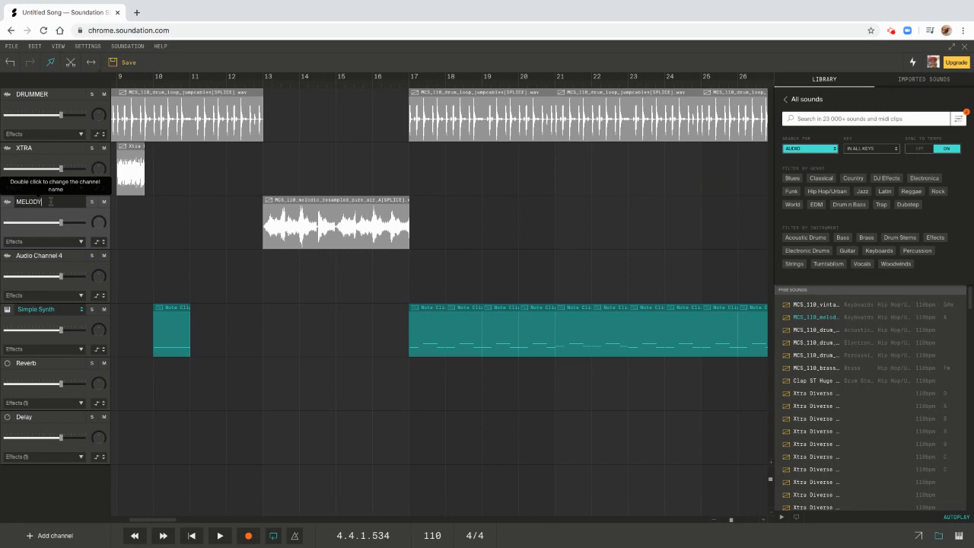
left_click(217, 214)
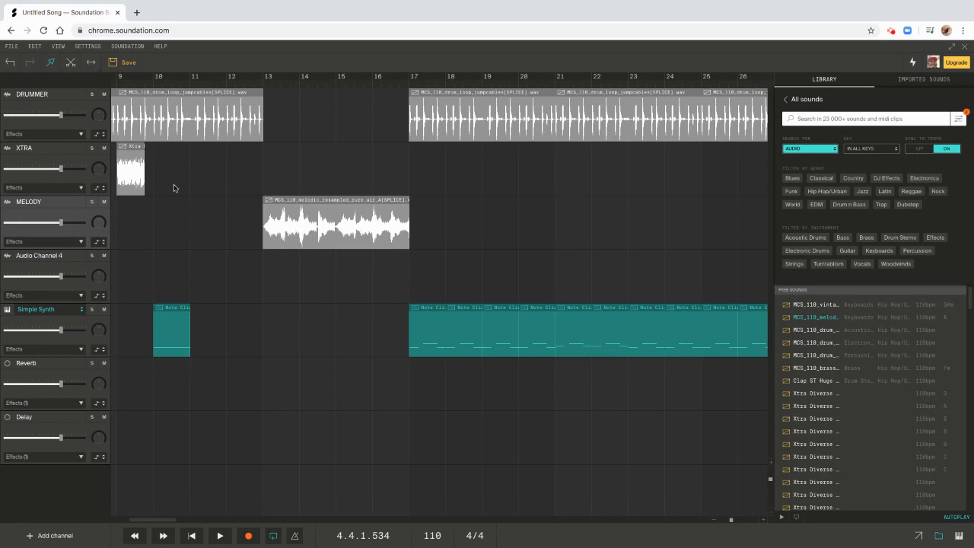
Look over the arrangement from bar 1 through the end of the drum and synth parts.
scroll(224, 187, "left", 5)
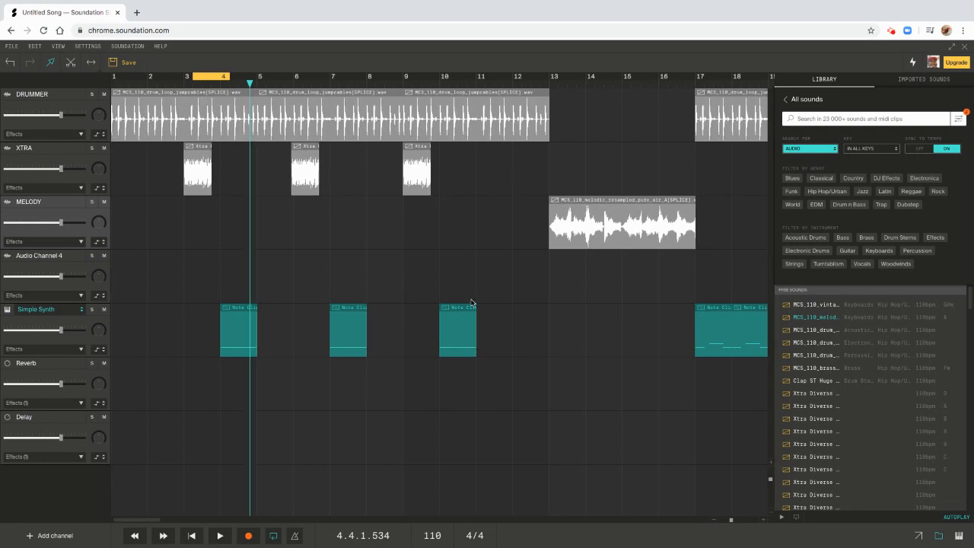
scroll(471, 302, "right", 3)
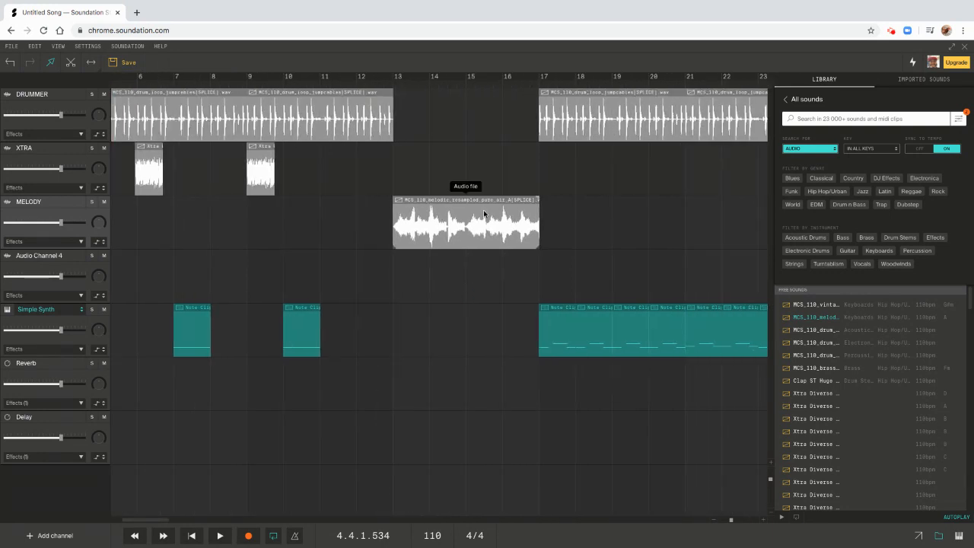
scroll(459, 250, "right", 8)
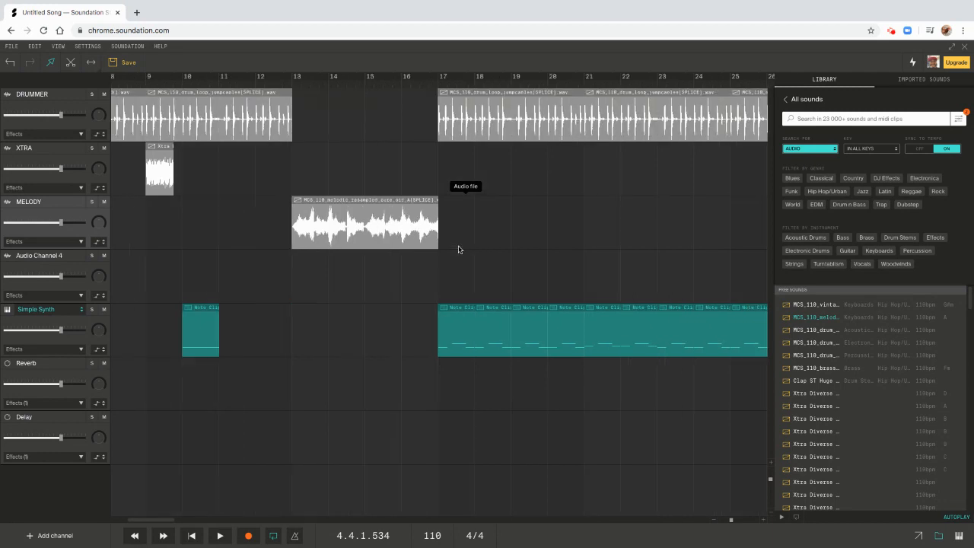
scroll(459, 249, "right", 1)
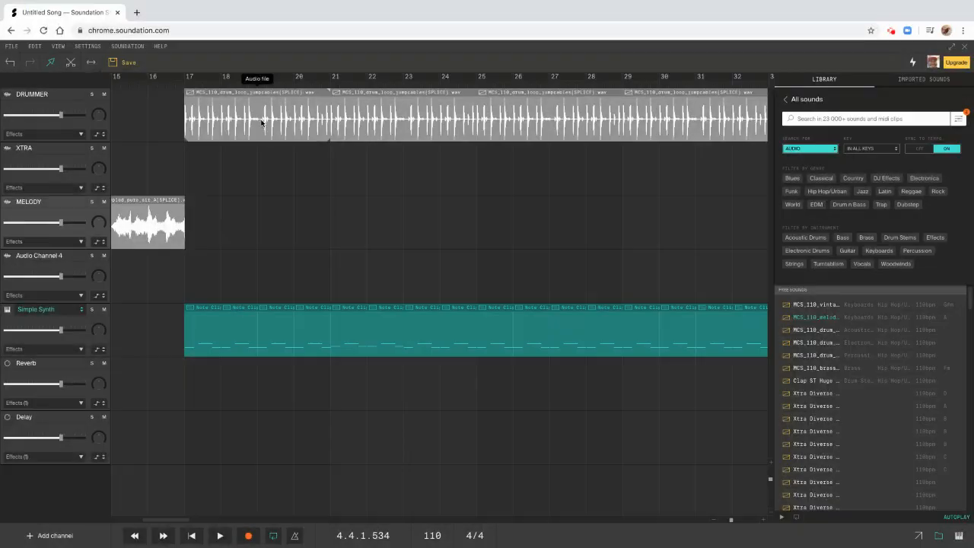
scroll(261, 121, "right", 4)
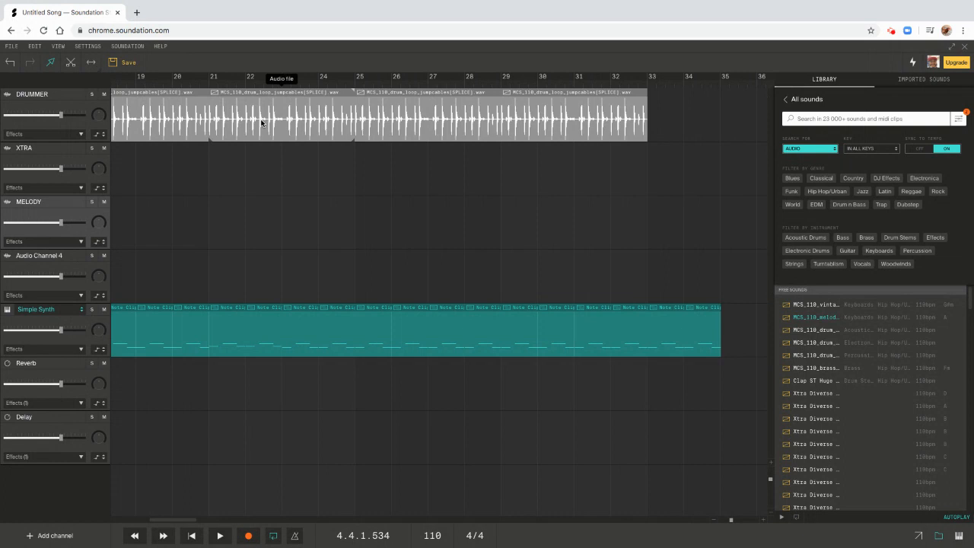
scroll(641, 111, "right", 1)
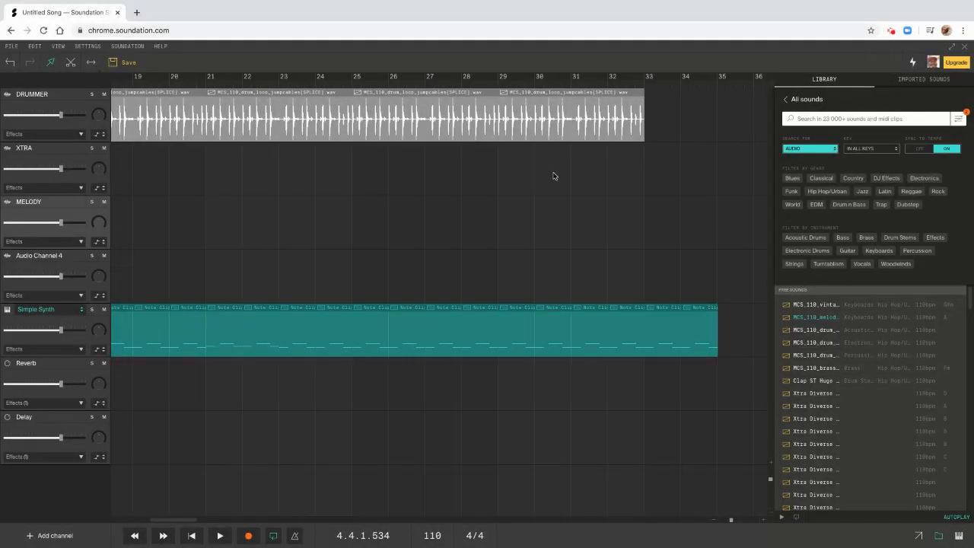
Turn off looping and play the opening of the song from bar 1 to about bar 5.
key("XF86AudioRaiseVolume")
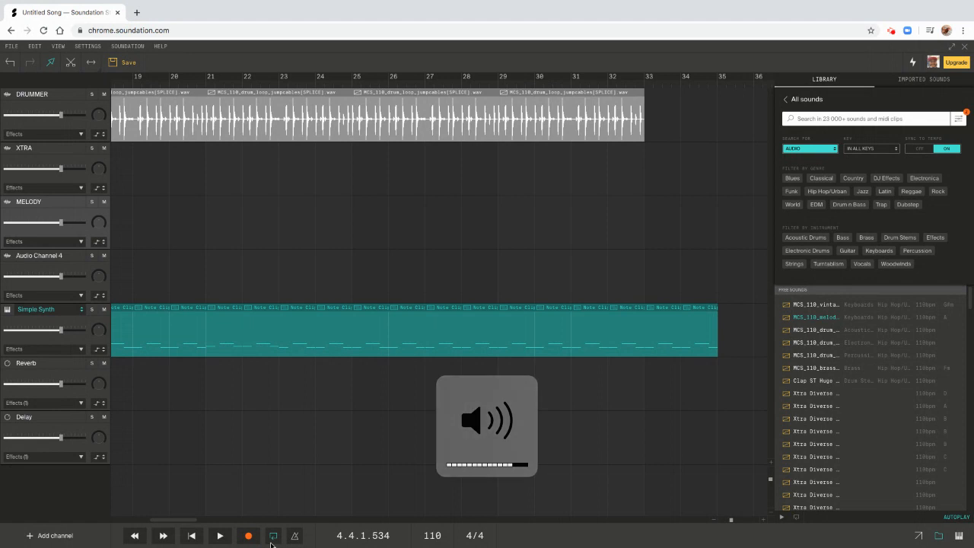
left_click(191, 535)
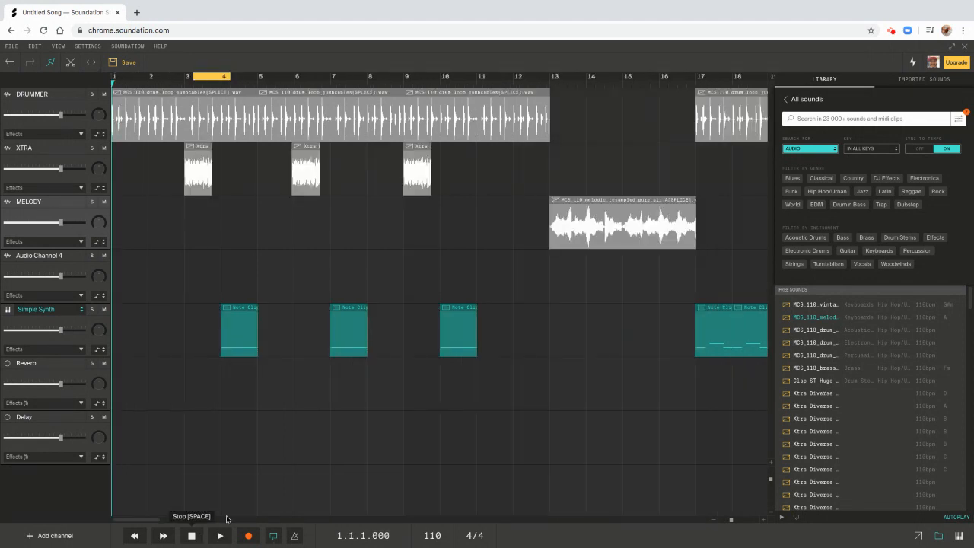
left_click(274, 541)
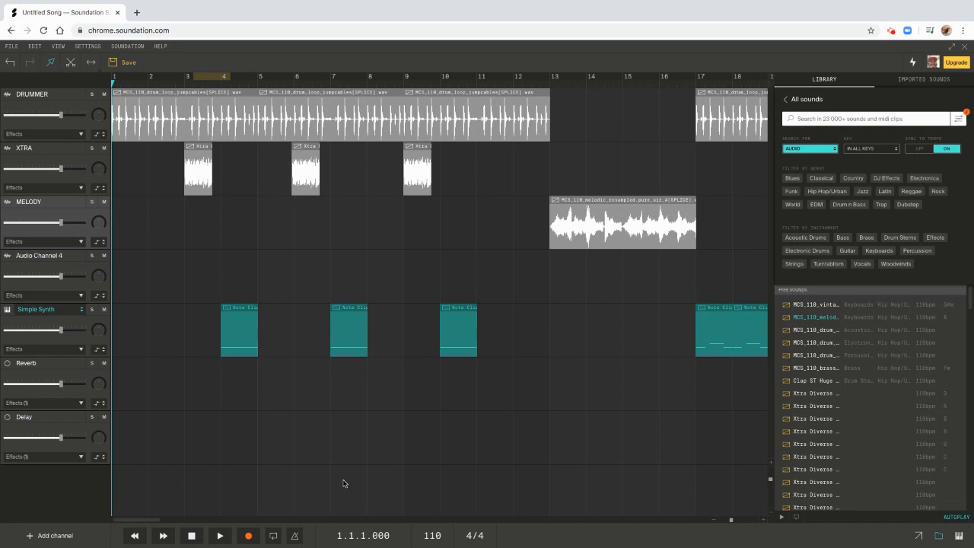
key("space")
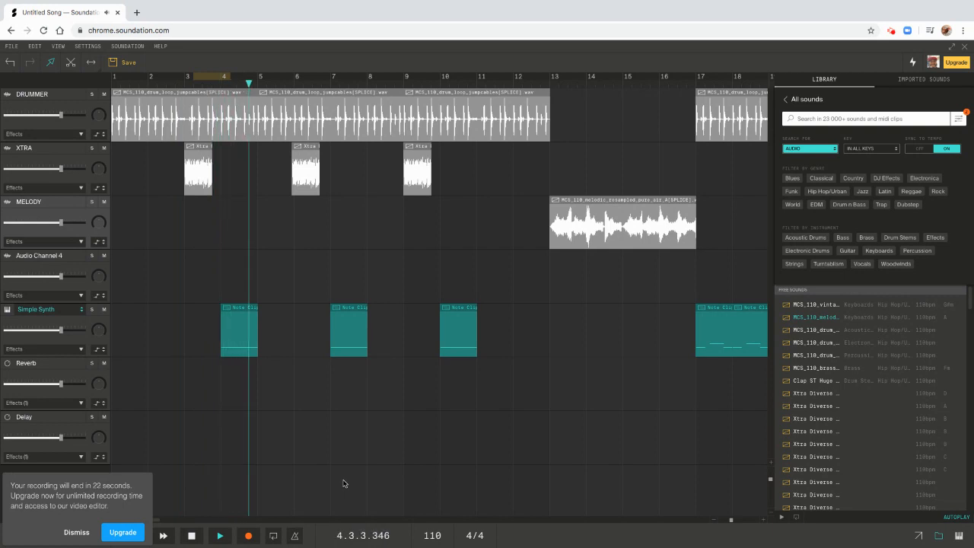
key("space")
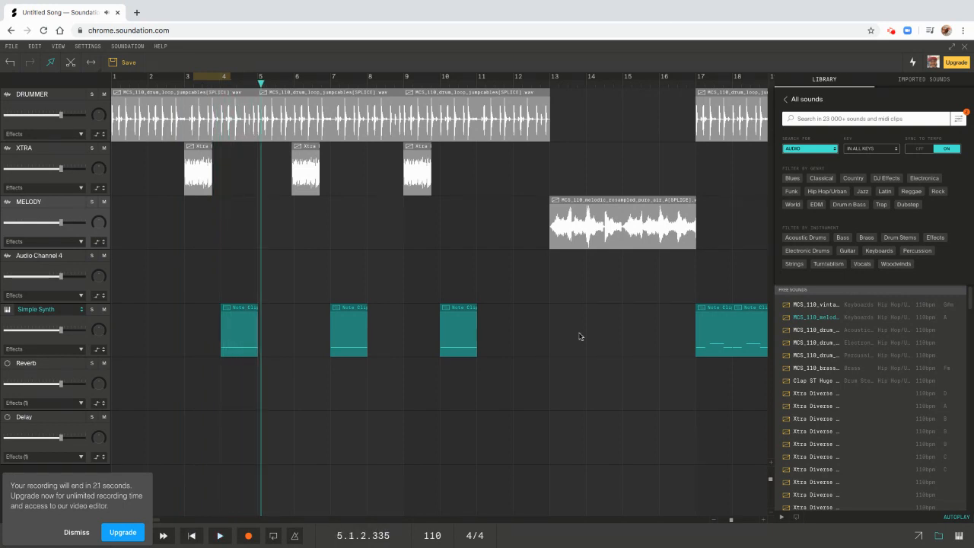
Play the melody section from bar 13 and the drum and synth section from bar 17.
left_click_drag(544, 79, 535, 79)
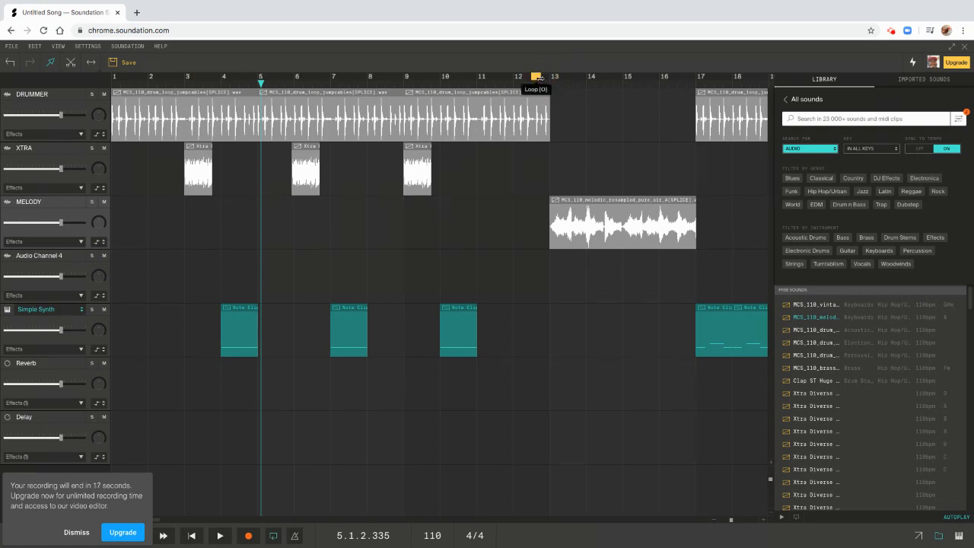
key("space")
left_click(549, 84)
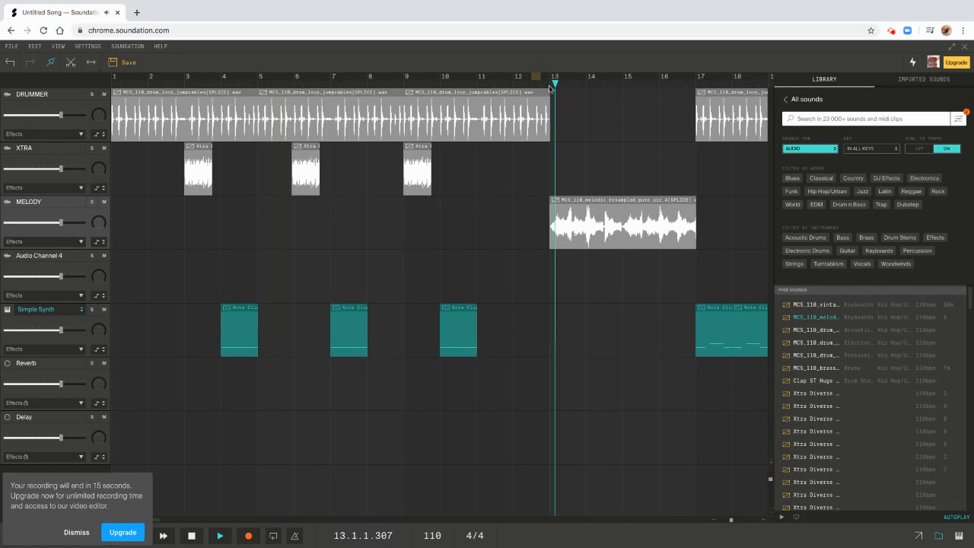
left_click(698, 84)
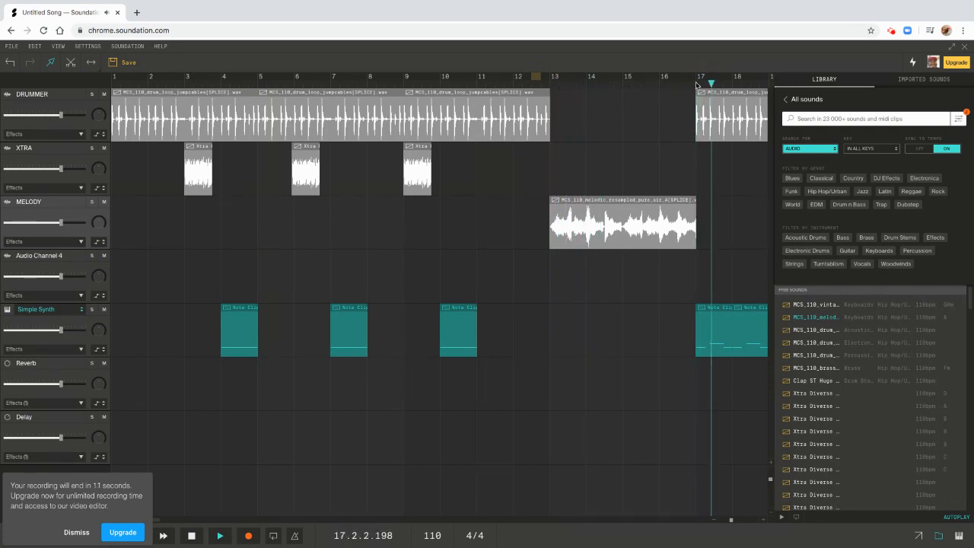